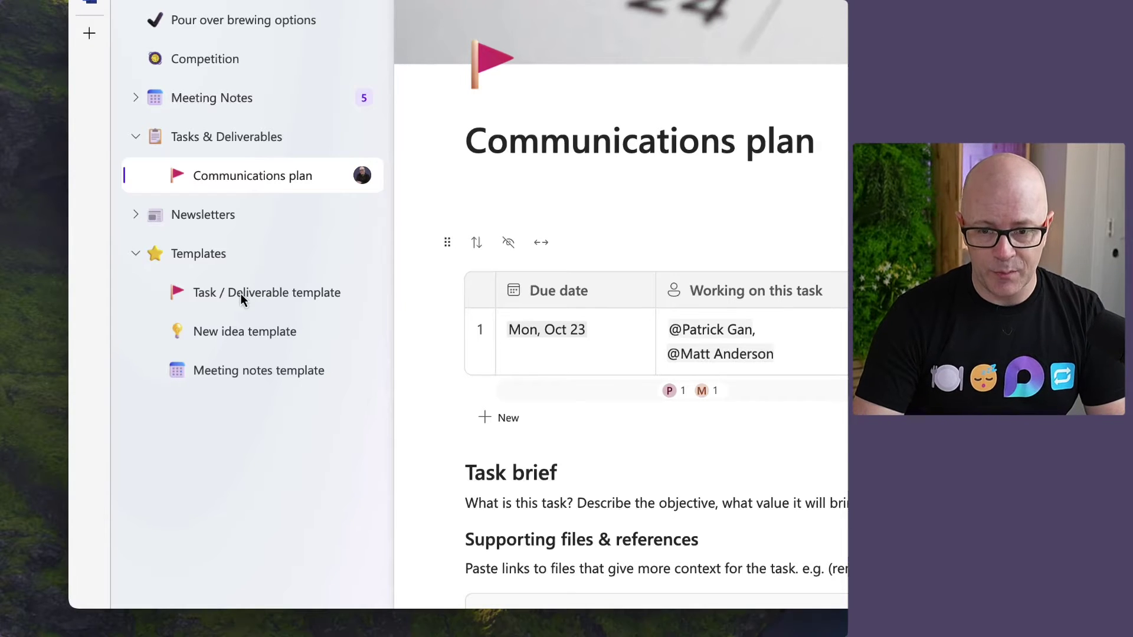
- Open the Task / Deliverable template and assign a teammate under Working on this task, keeping Medium priority
click(273, 293)
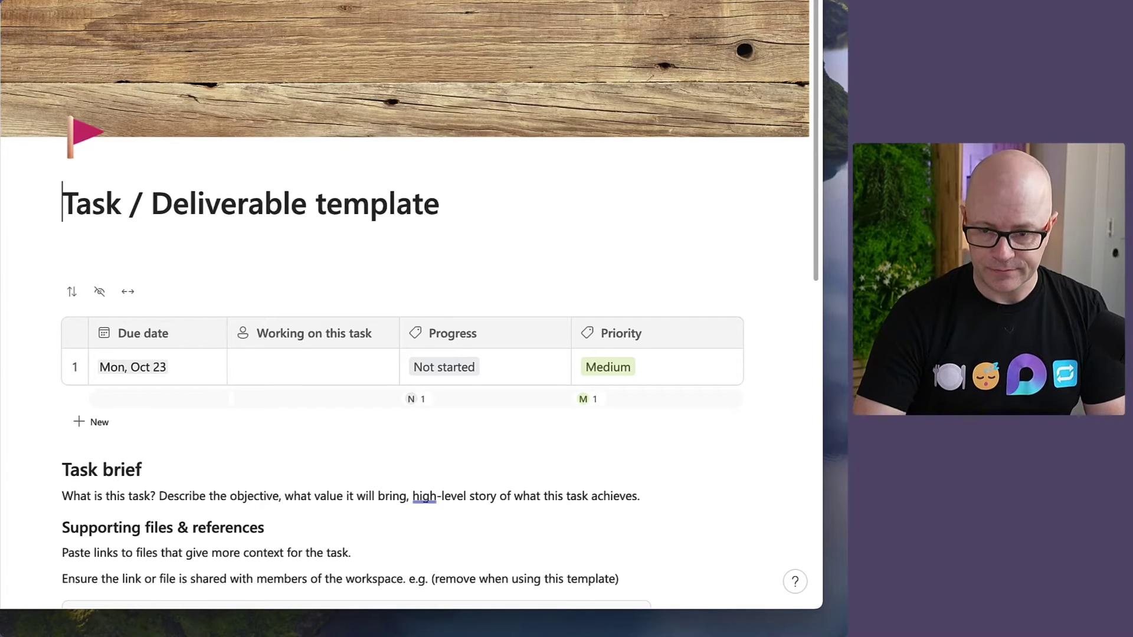
click(301, 362)
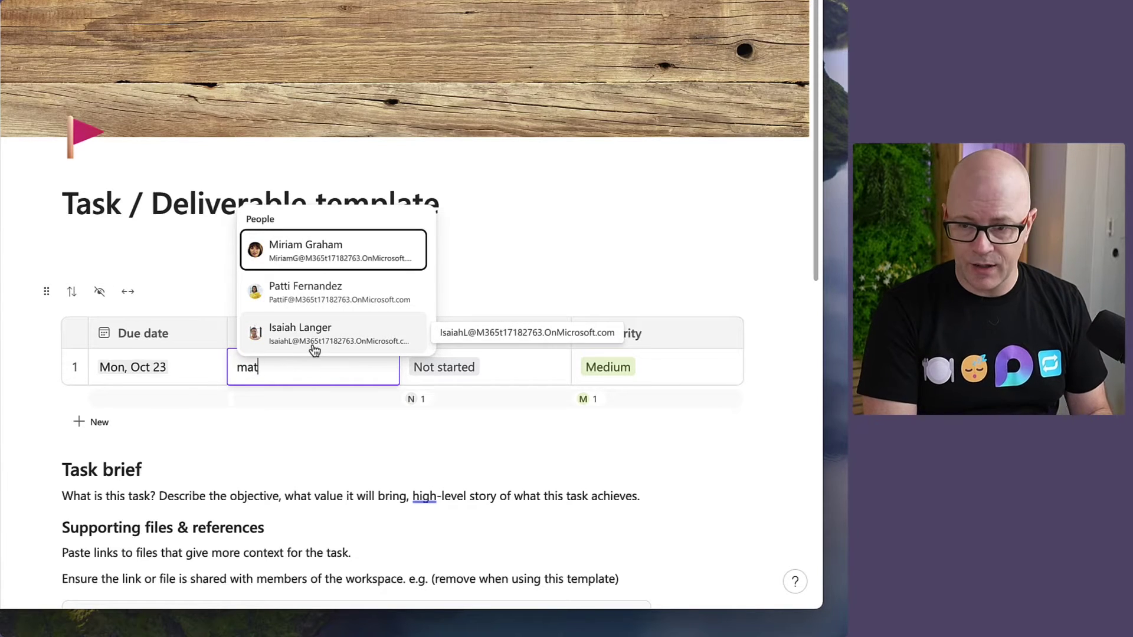
click(313, 350)
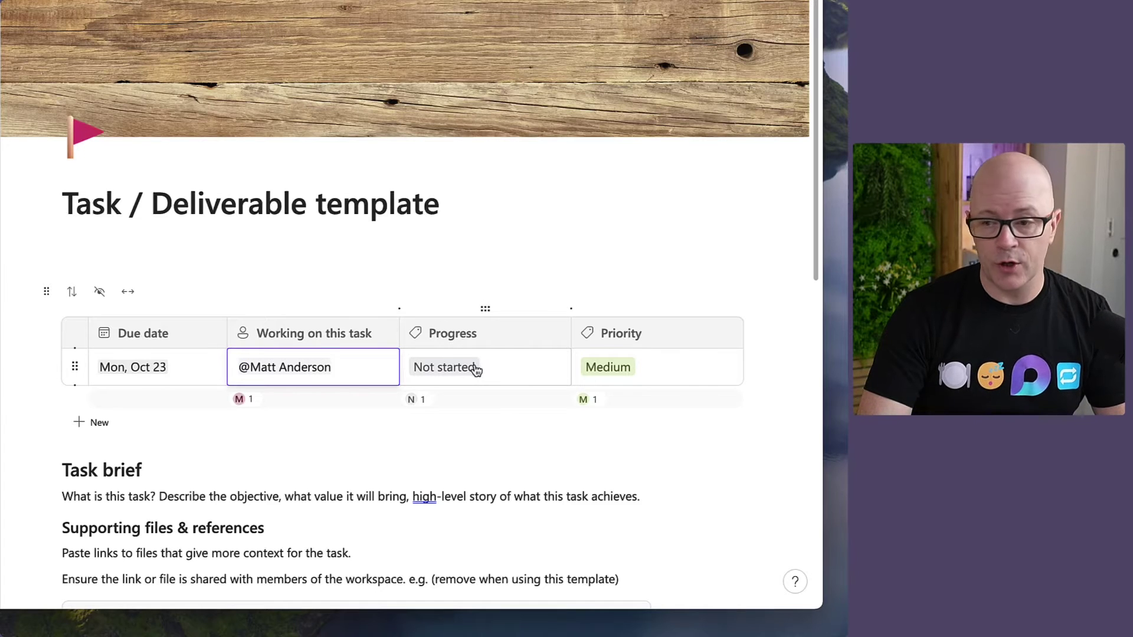
click(631, 375)
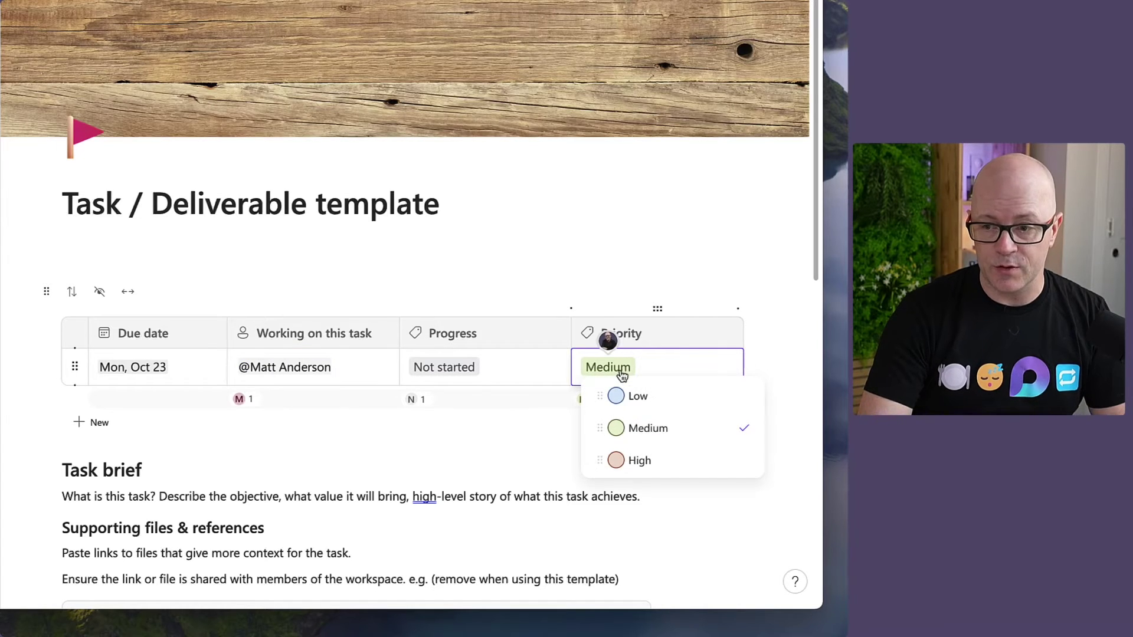
click(770, 326)
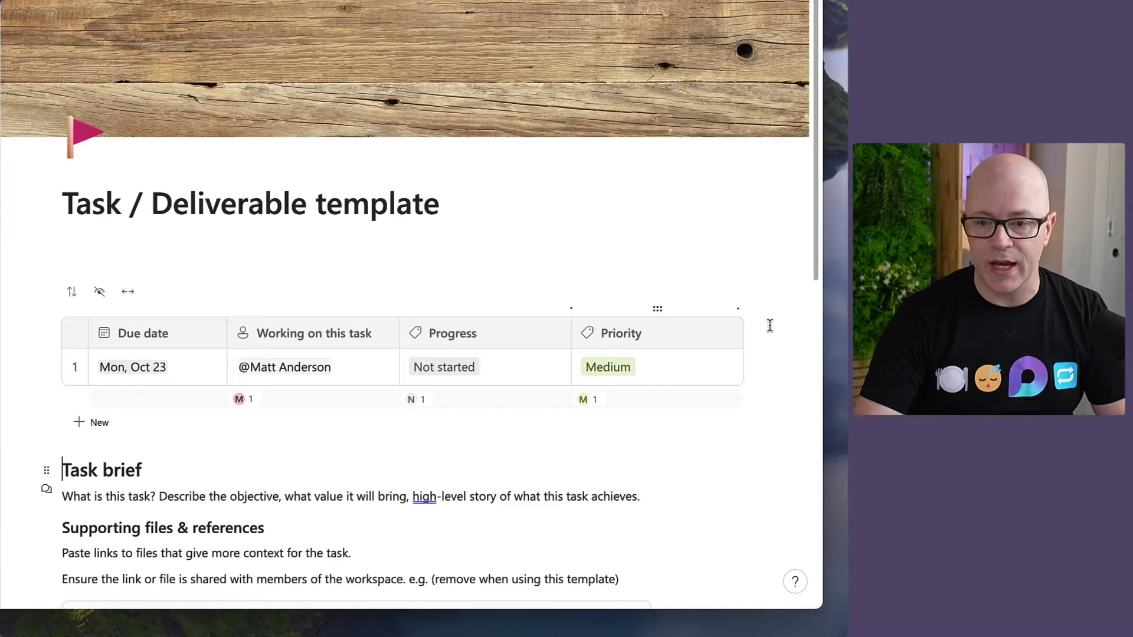
scroll(770, 325, down, 1)
scroll(667, 441, down, 1)
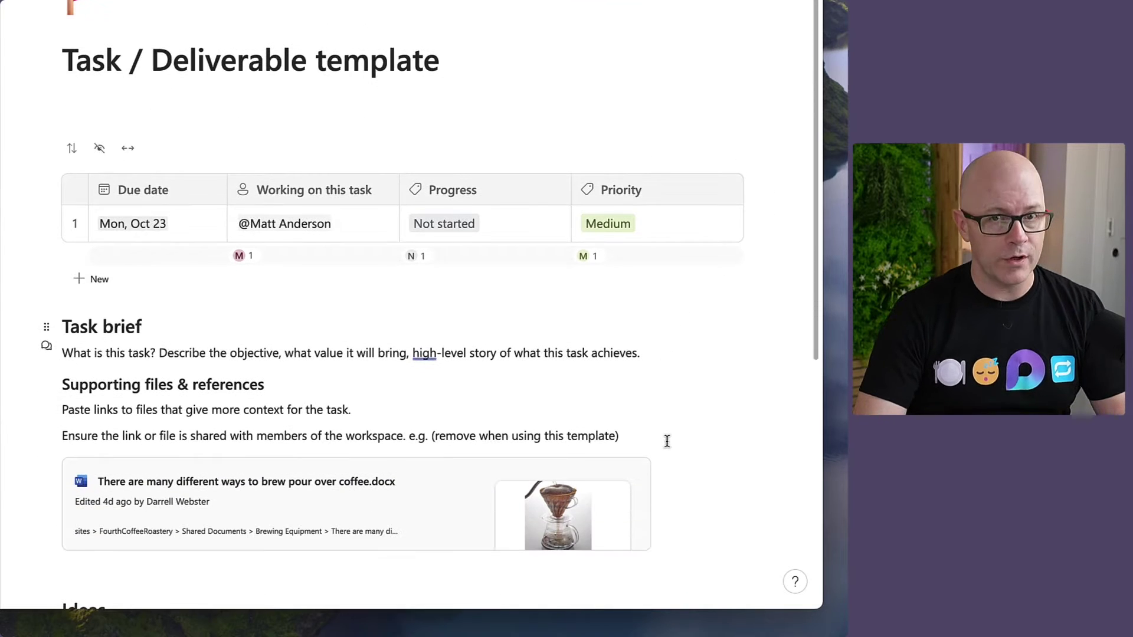
scroll(667, 441, down, 1)
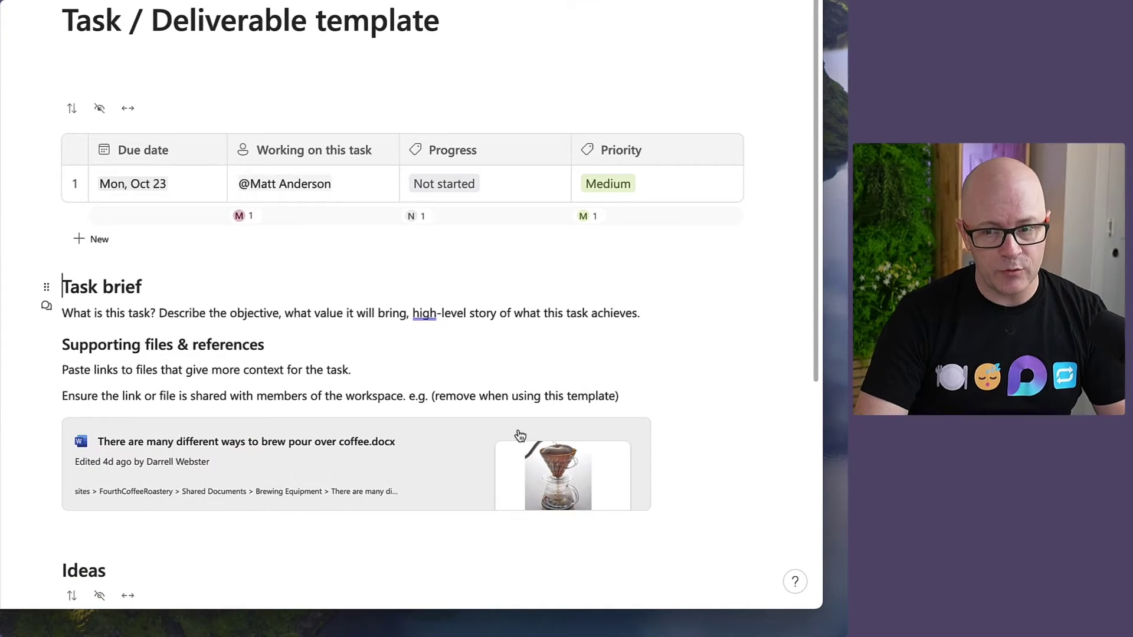
scroll(519, 435, down, 1)
scroll(281, 452, down, 3)
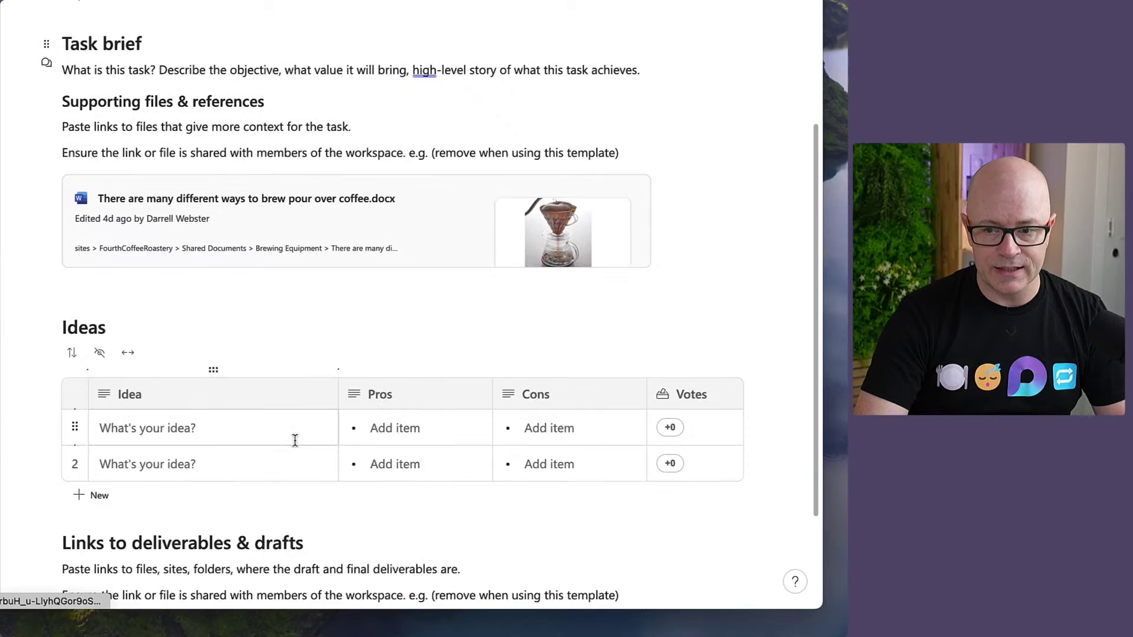
scroll(297, 438, down, 1)
scroll(302, 429, down, 3)
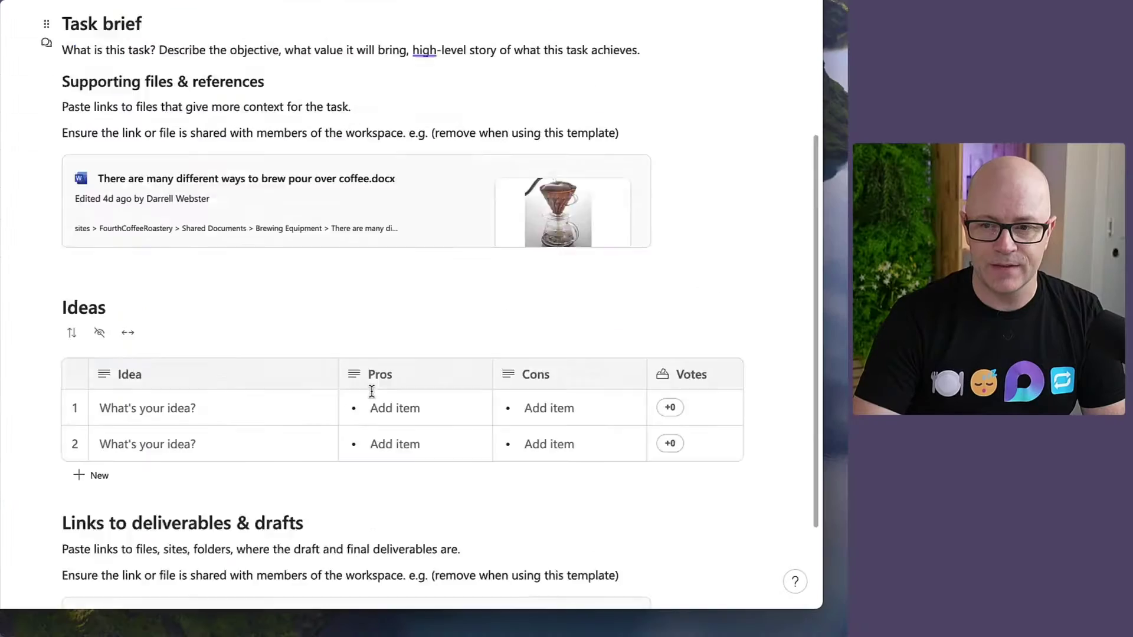
scroll(305, 259, up, 5)
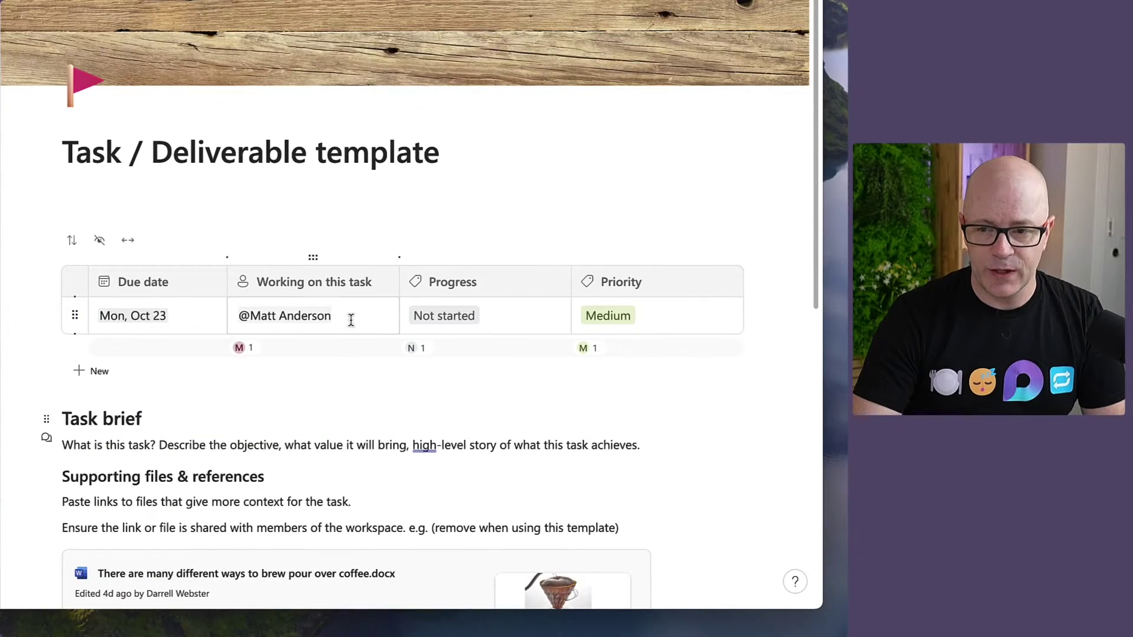
click(351, 319)
key(BackSpace)
key(BackSpace)
key(BackSpace)
key(BackSpace)
key(BackSpace)
key(BackSpace)
key(BackSpace)
key(BackSpace)
key(BackSpace)
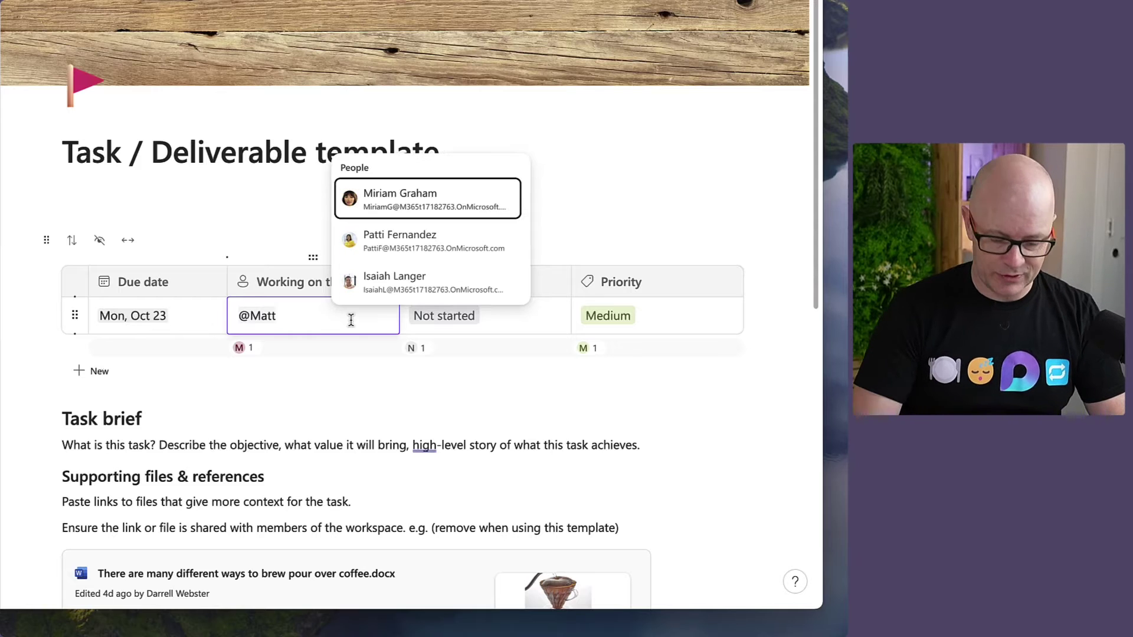
key(BackSpace)
key(BackSpace)
key(BackSpace)
key(BackSpace)
key(BackSpace)
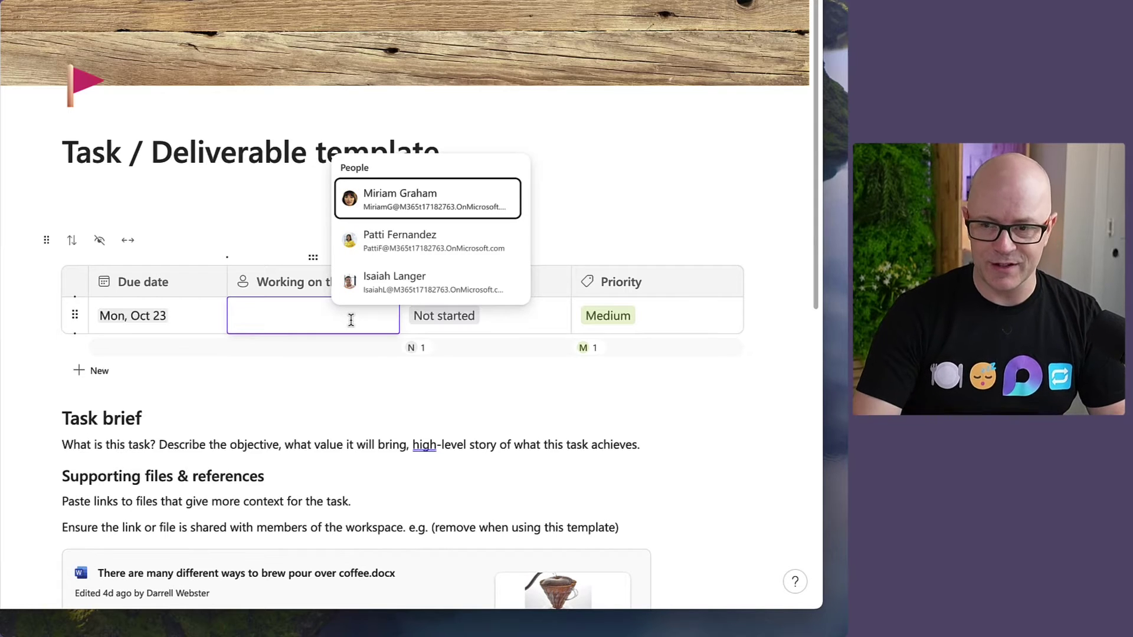
click(769, 343)
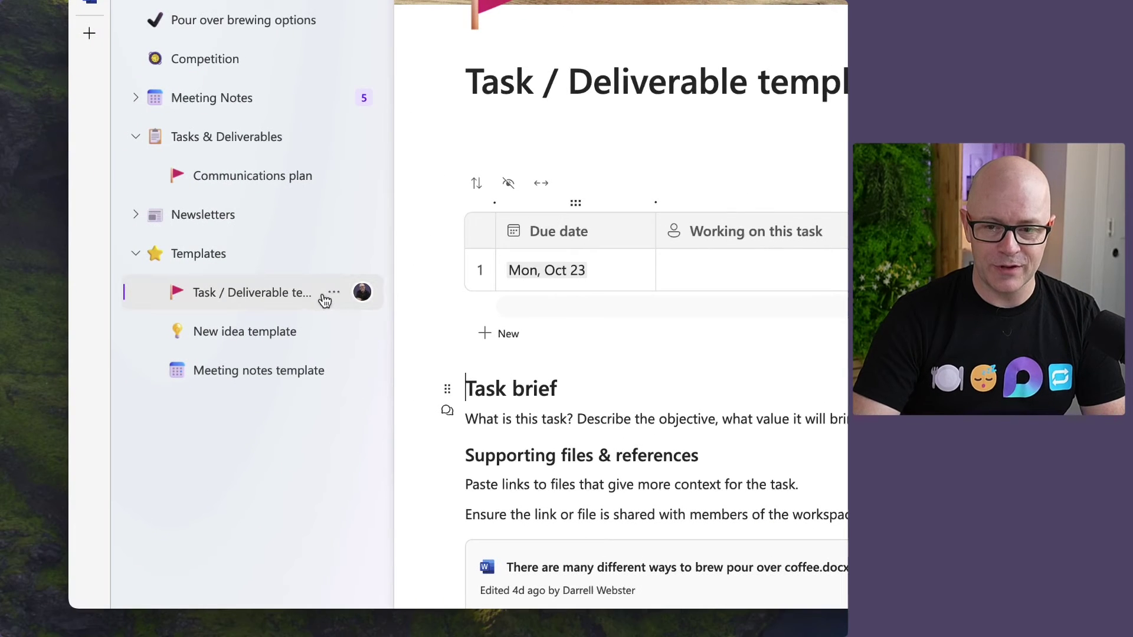
- Duplicate the Task / Deliverable template page and drag a copy beneath Communications plan in Tasks & Deliverables
click(334, 293)
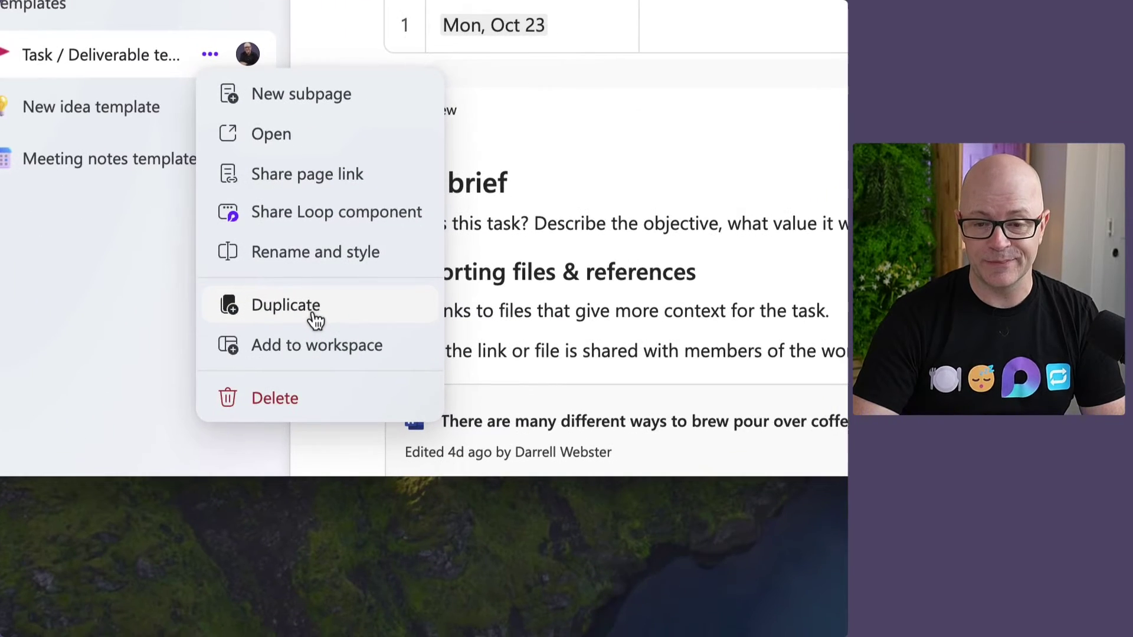
click(315, 318)
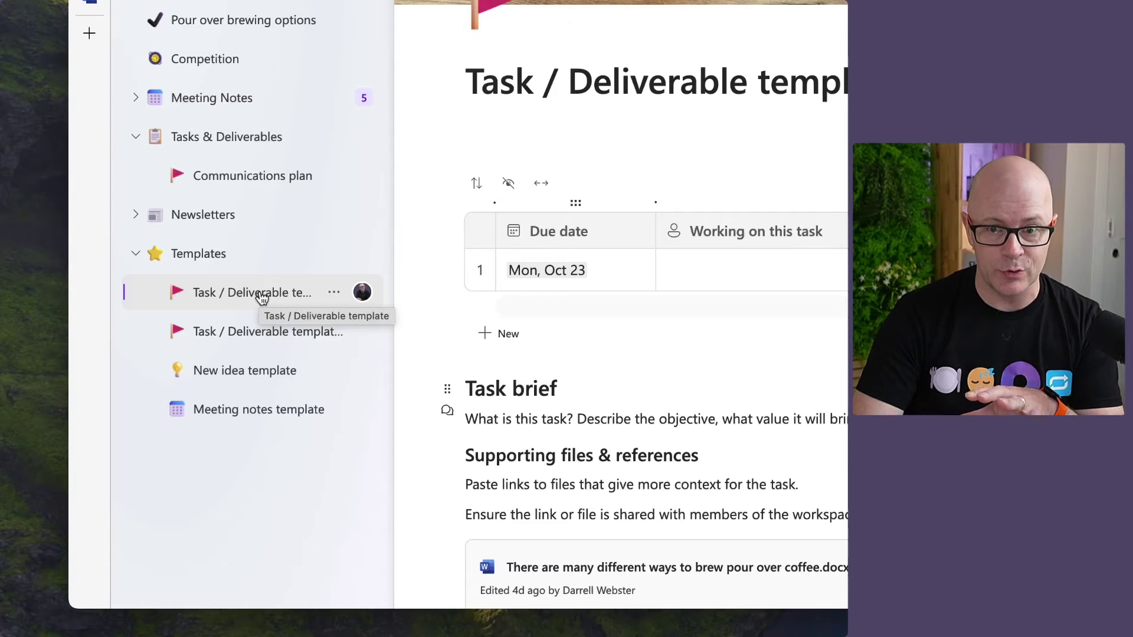
mouse_move(366, 303)
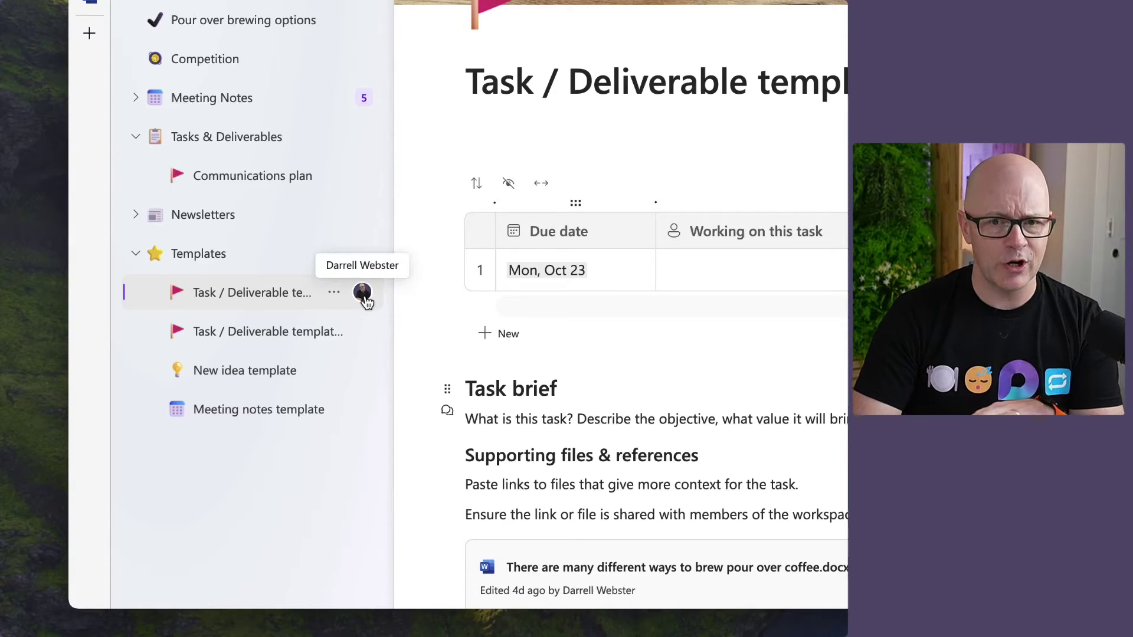
drag(300, 301, 299, 195)
drag(299, 265, 302, 294)
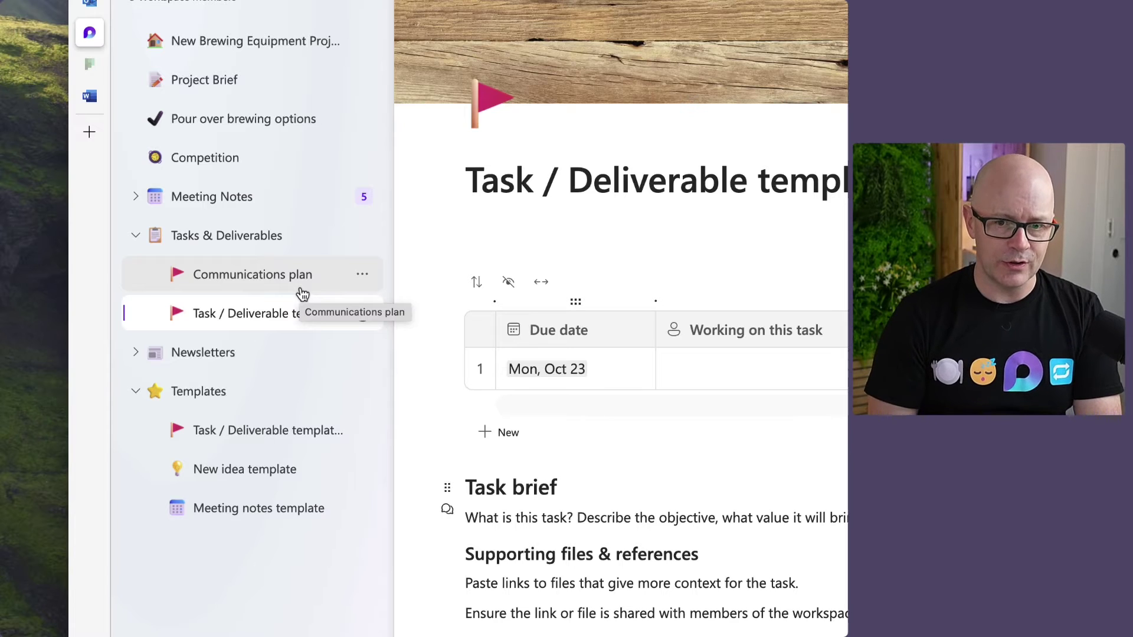
- Move the remaining Templates copy into Tasks & Deliverables and swap the top copy's flag icon for a star
click(269, 437)
drag(270, 437, 270, 261)
click(269, 274)
click(491, 165)
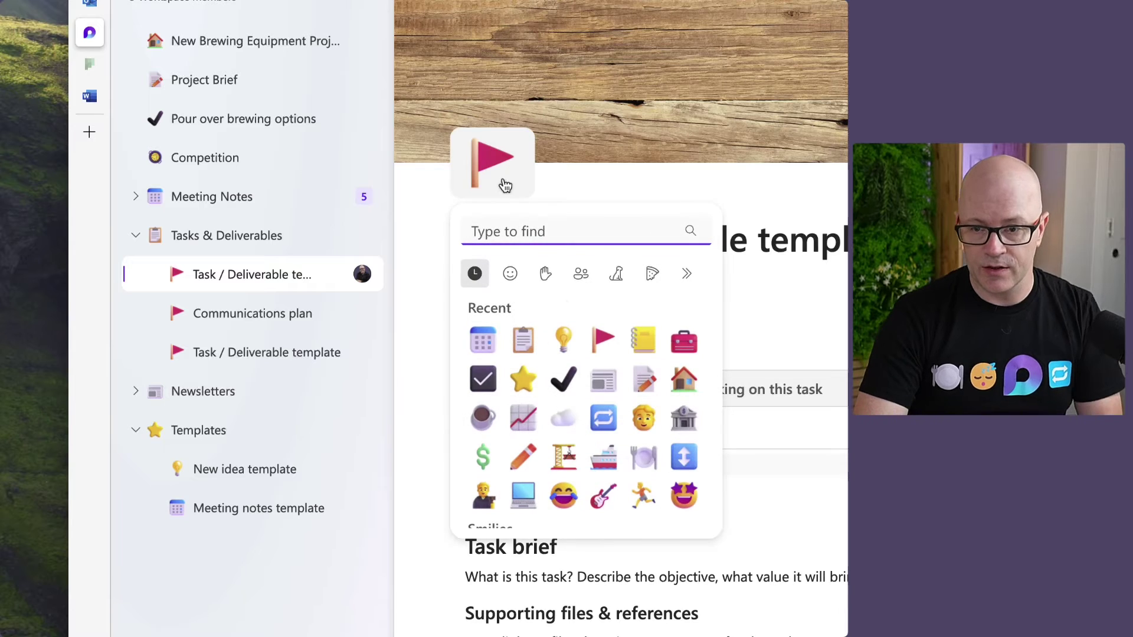
click(523, 377)
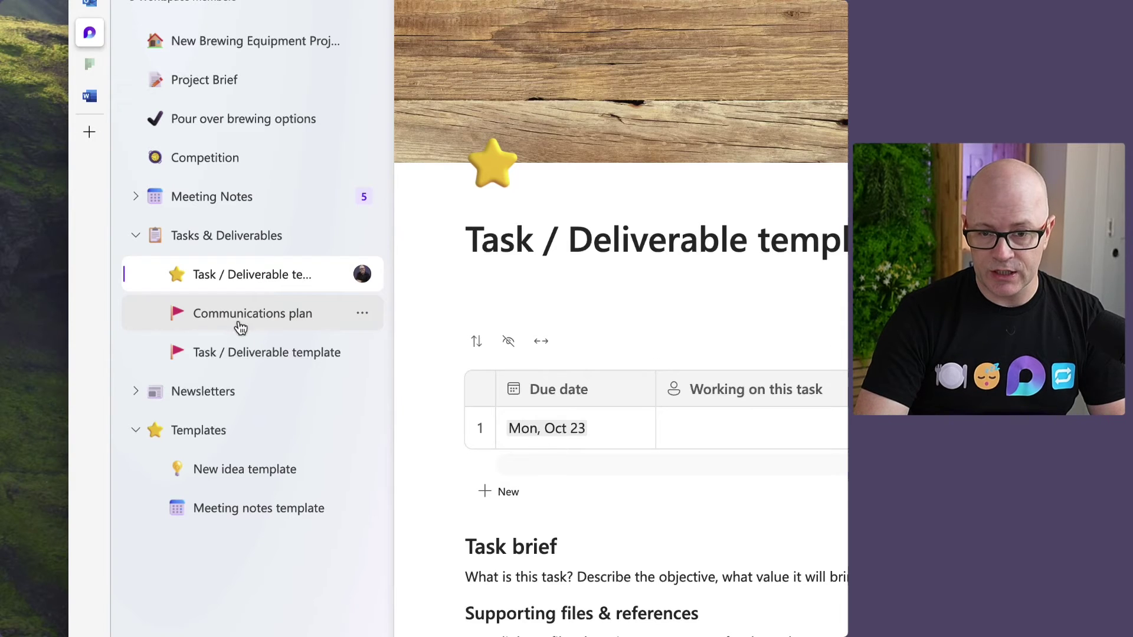
- On the flag Task / Deliverable template page, change the due date from Mon, Oct 23 to Wed, Oct 25
click(200, 345)
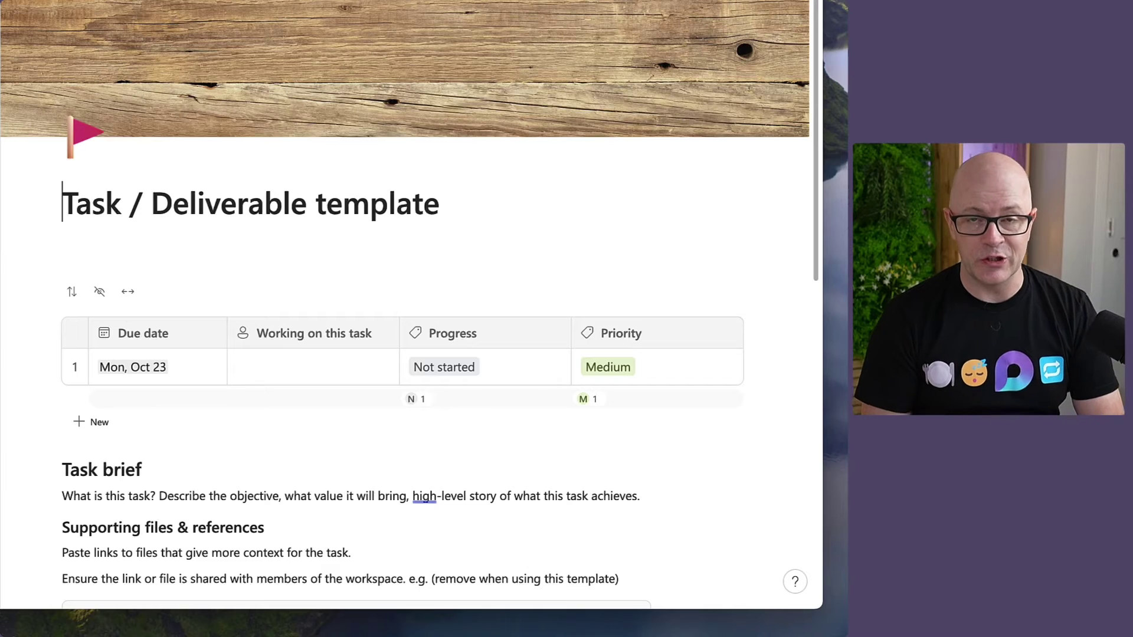
click(141, 372)
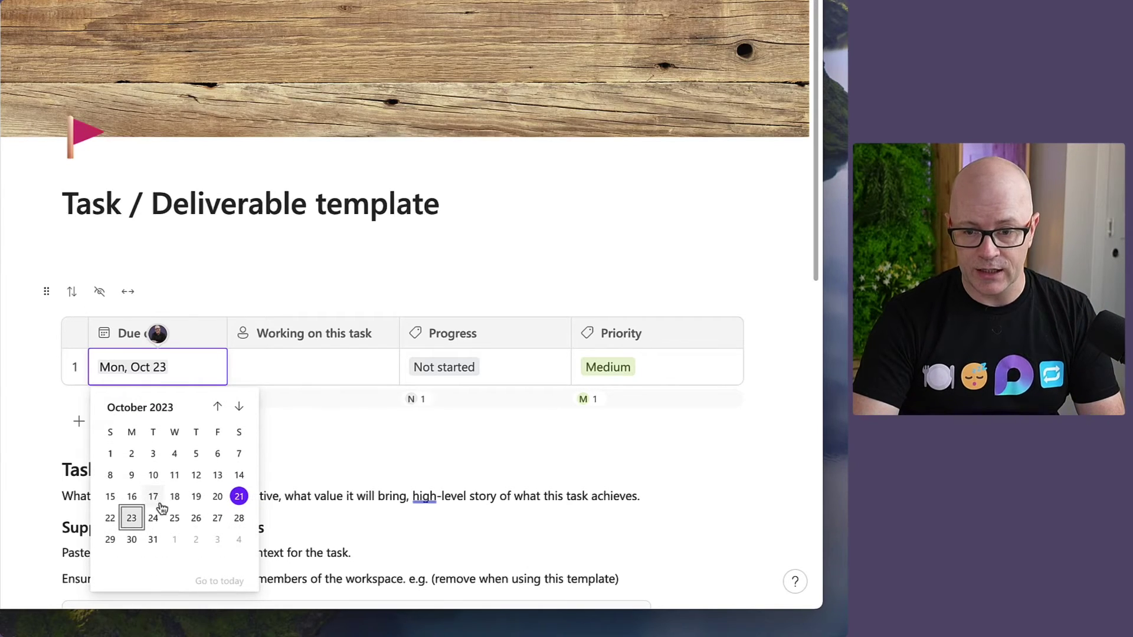
click(174, 518)
scroll(340, 399, down, 6)
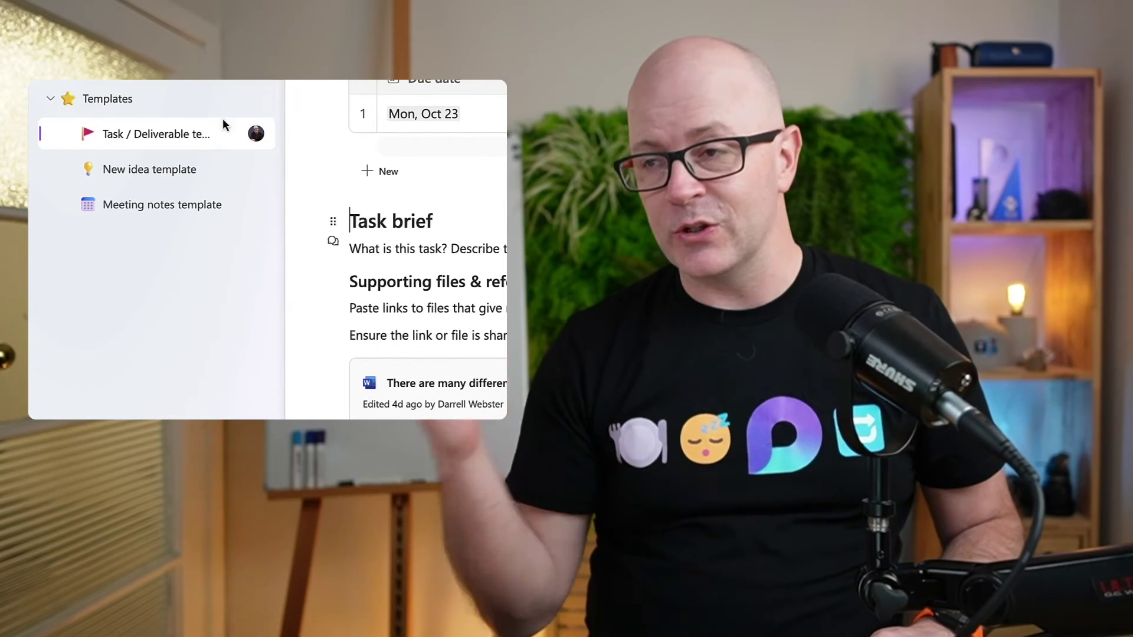
mouse_move(227, 138)
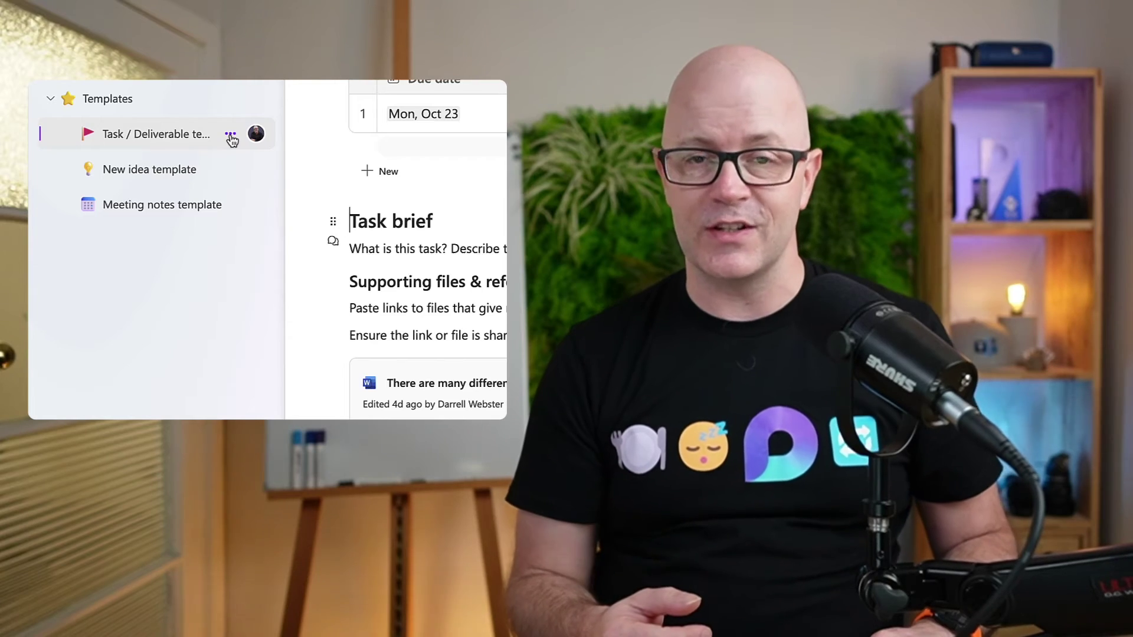
click(231, 137)
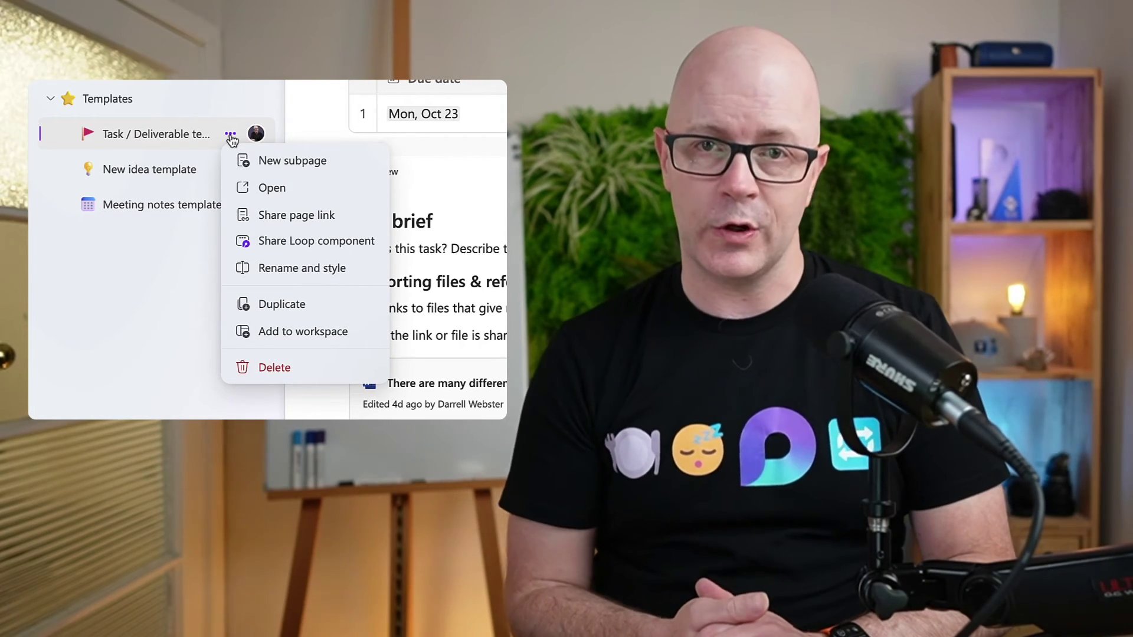
click(301, 311)
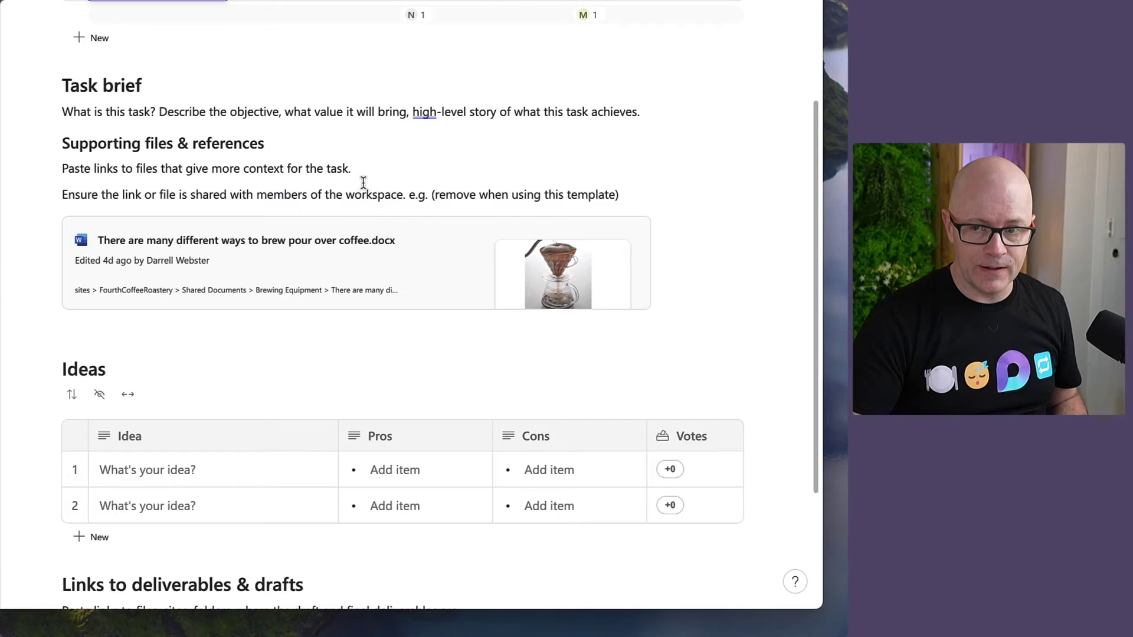
scroll(354, 180, up, 3)
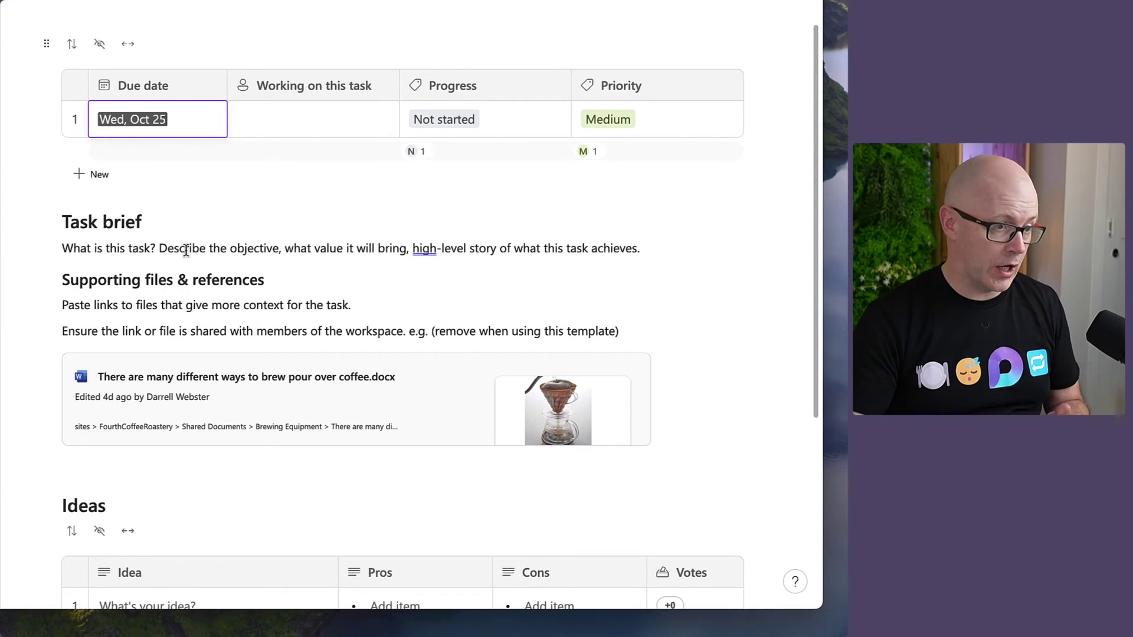
scroll(177, 260, down, 1)
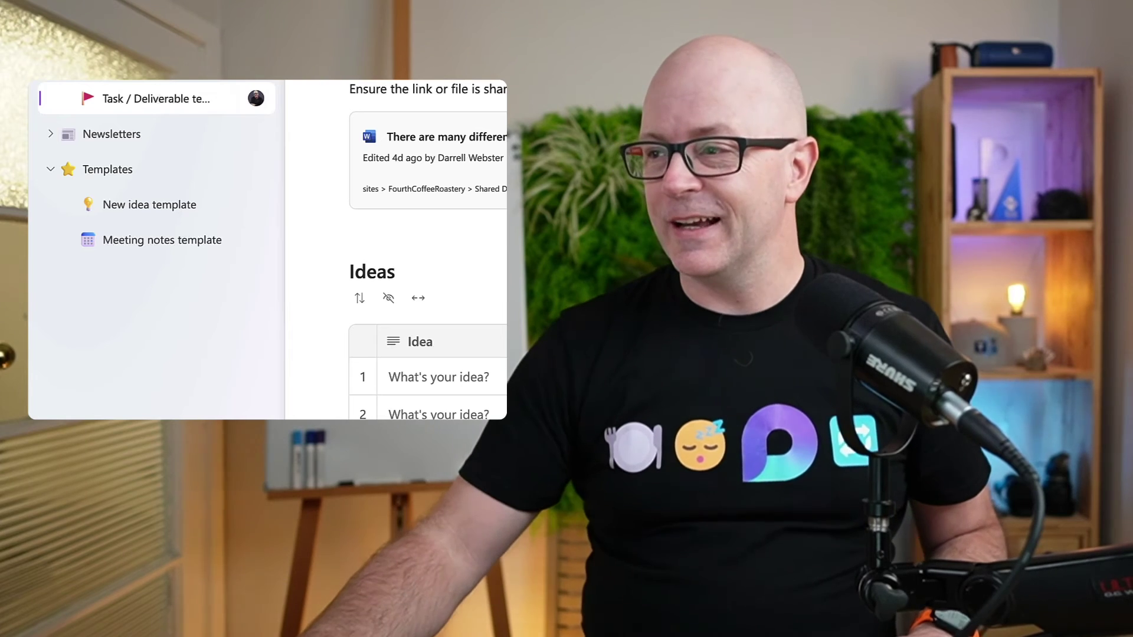
scroll(428, 247, down, 2)
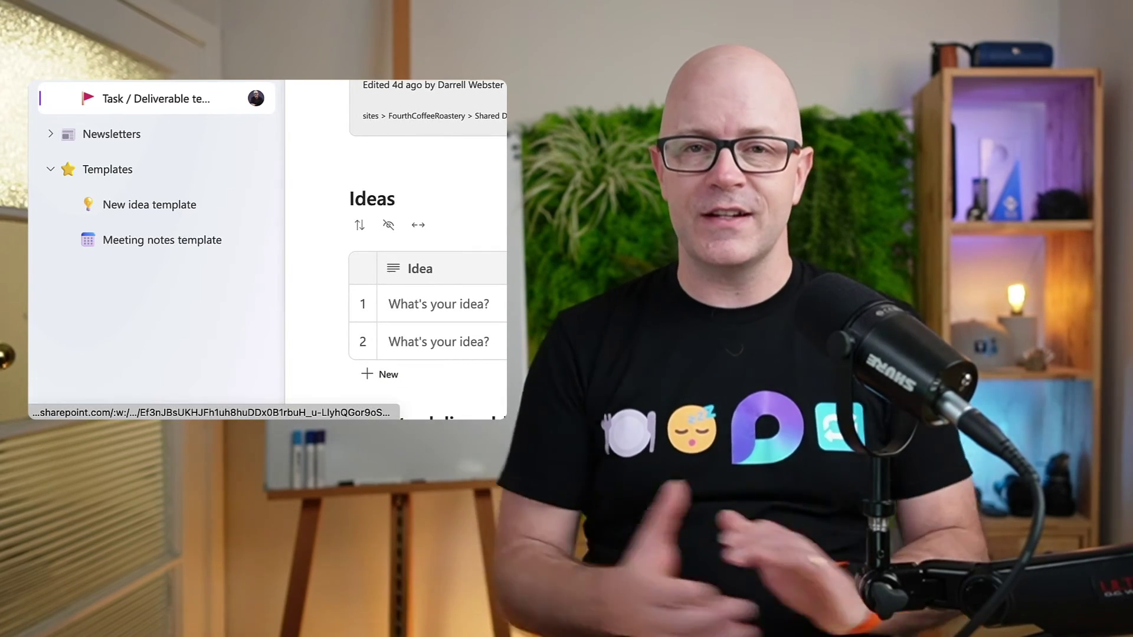